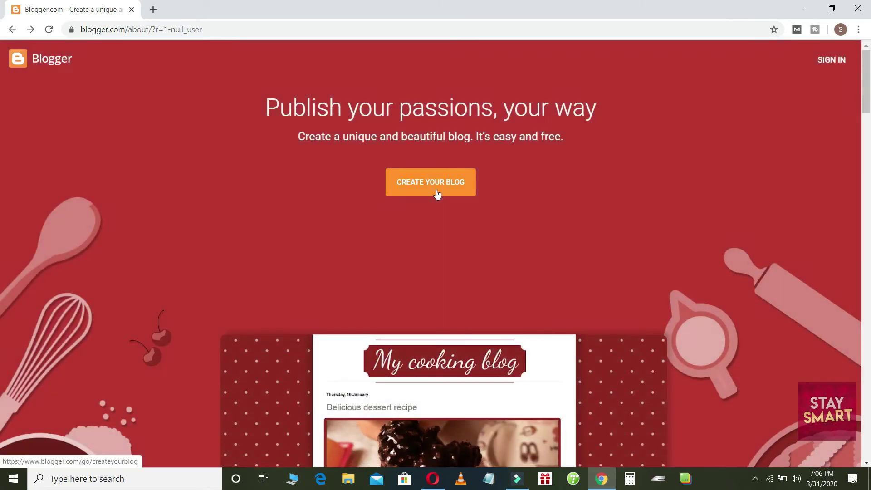
Start a new blog titled "best quotes in hindi" and enter the address bestquotesinhindi.blogspot.com.
click(437, 193)
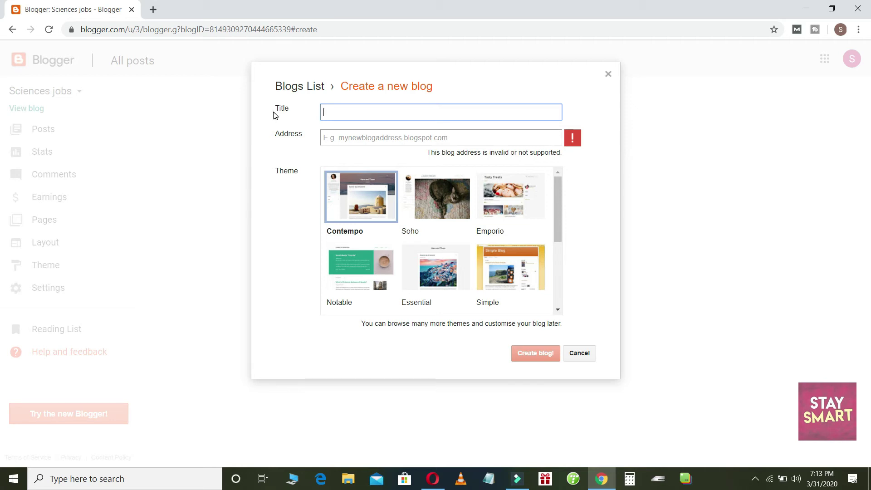
text(best quotes in hindi)
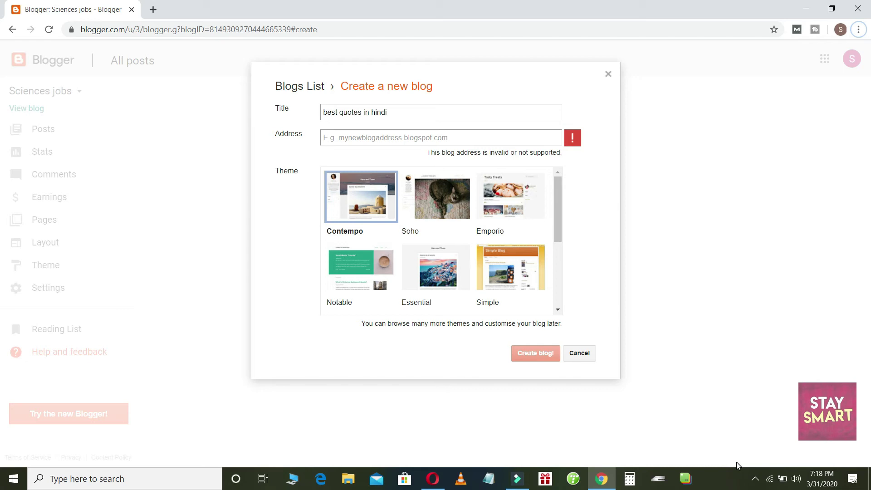
text(bestquotesinhindi.blogspot.com)
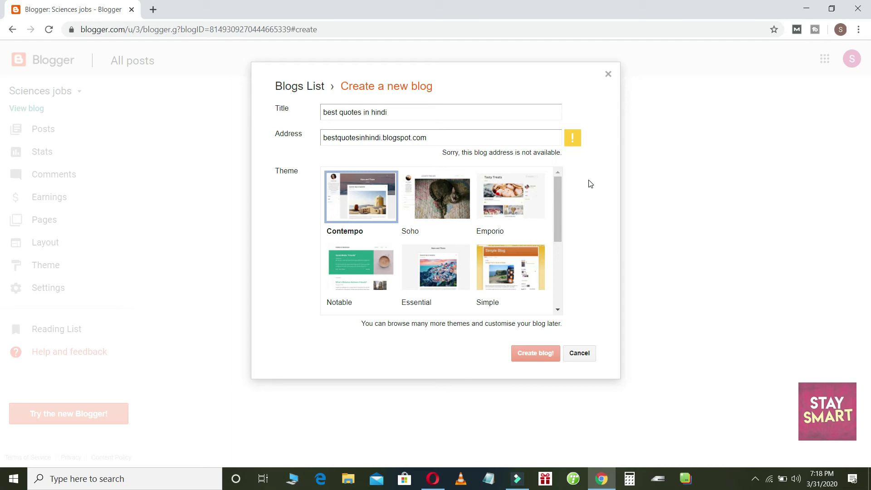
Add a second "i" to "hindi" in the blog address, making it bestquotesinhindii.blogspot.com.
click(379, 138)
click(443, 134)
click(382, 138)
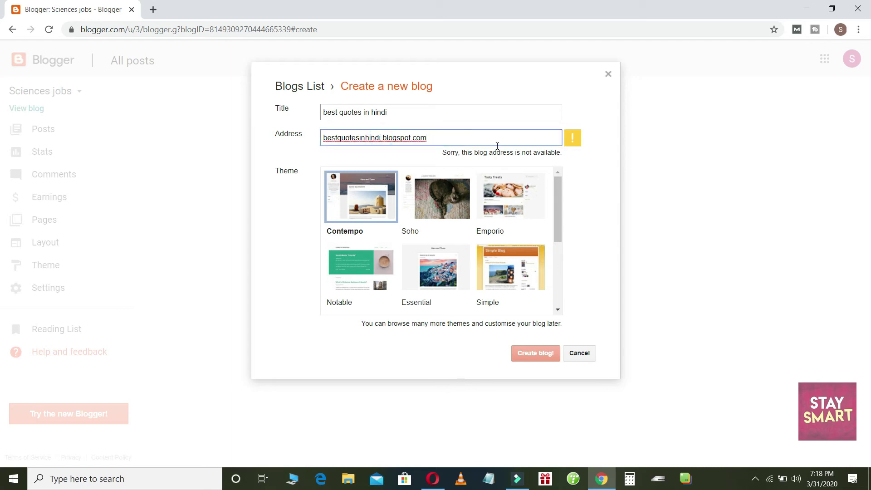
text(i)
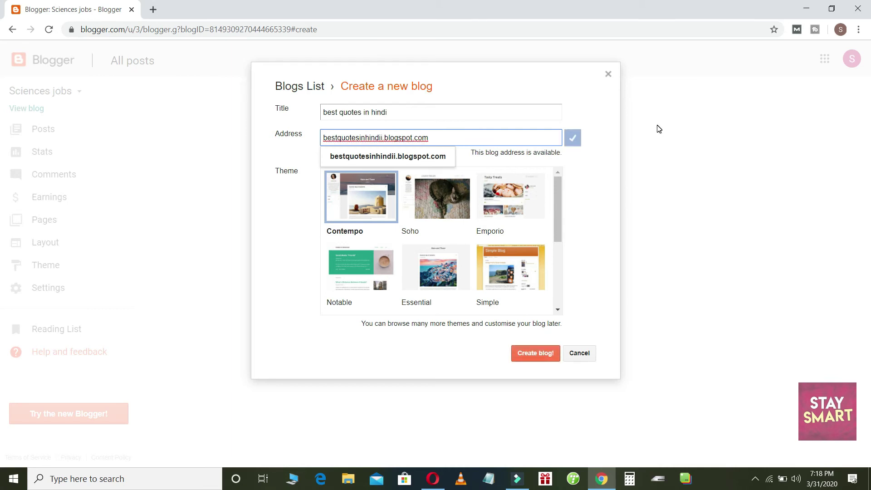
click(586, 158)
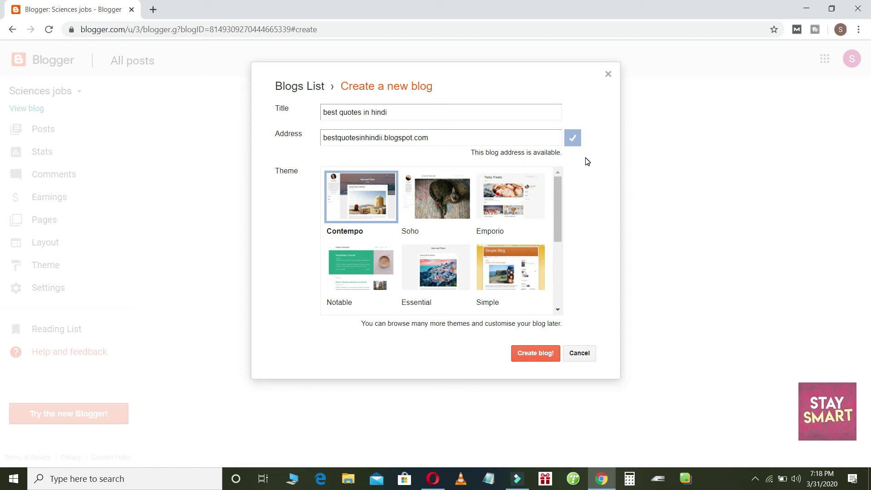
Change the blog address back to bestquotesinhindi.blogspot.com and check its availability message.
click(381, 138)
key(BackSpace)
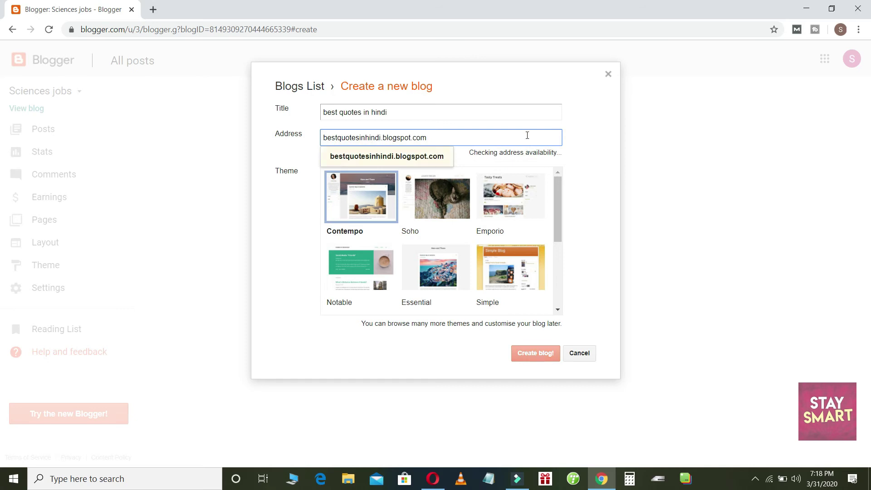
click(575, 179)
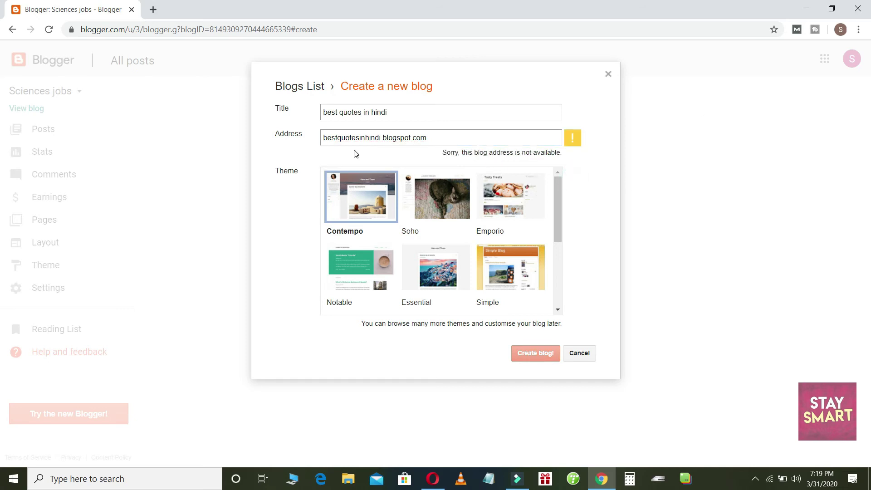
triple_click(441, 152)
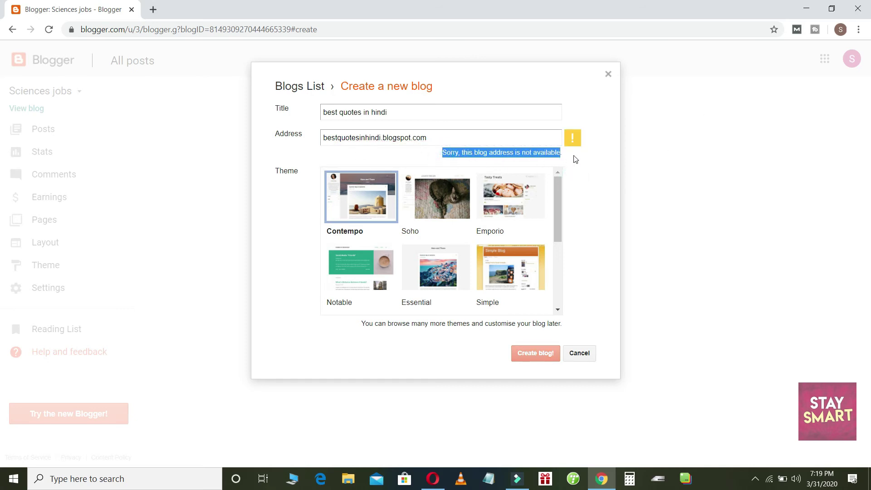
click(574, 155)
Try hyphenated variants of the blog address: bestquotesin-hindi, bestquotes-in-hindi and best-quotes-in-hindi.blogspot.com.
click(365, 137)
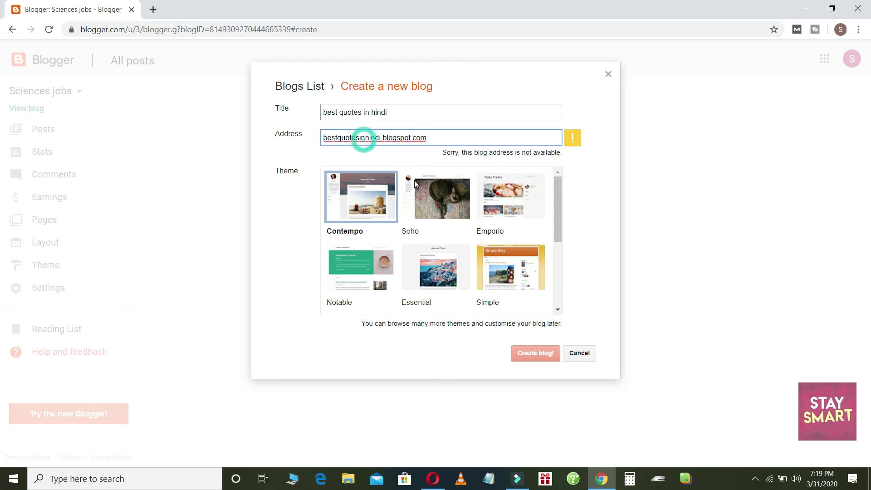
text(-)
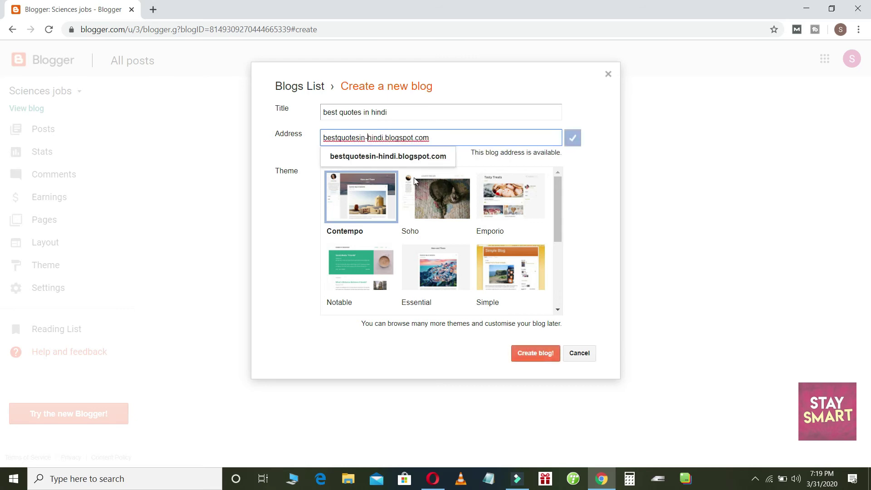
click(360, 138)
text(-)
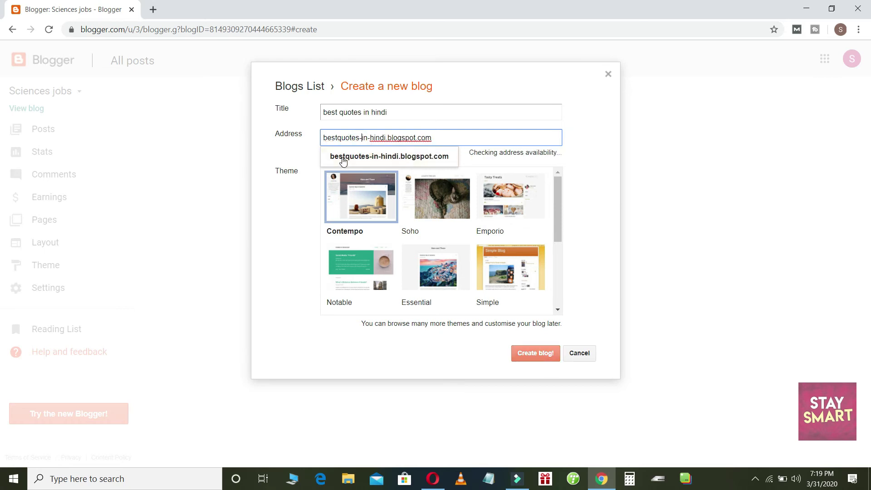
click(337, 137)
text(-)
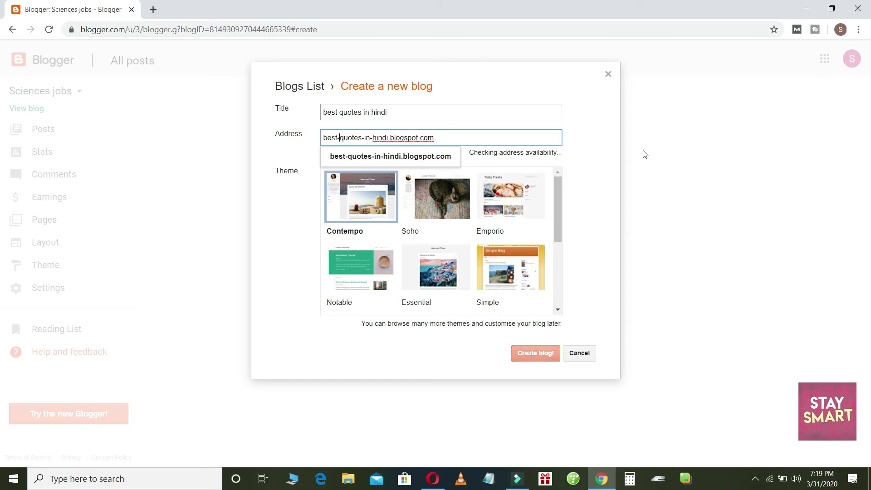
click(593, 154)
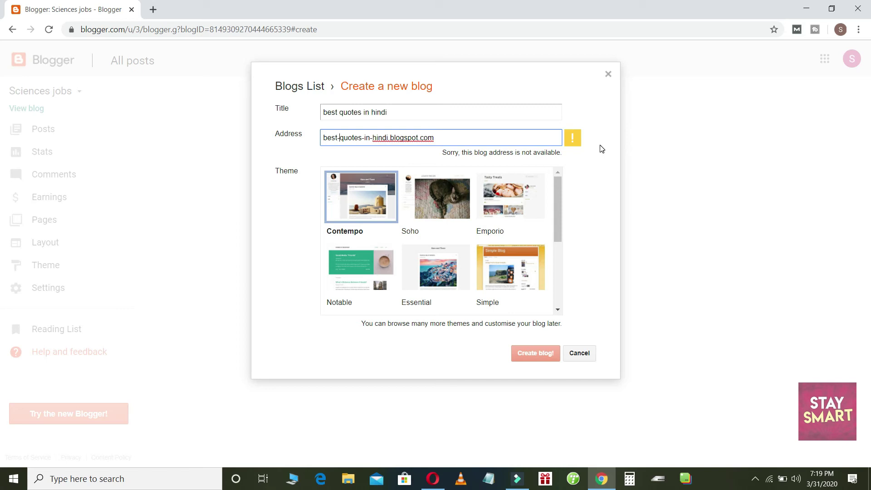
Remove the hyphens from the blog address and set it to bestquotesinhindii.blogspot.com.
key(BackSpace)
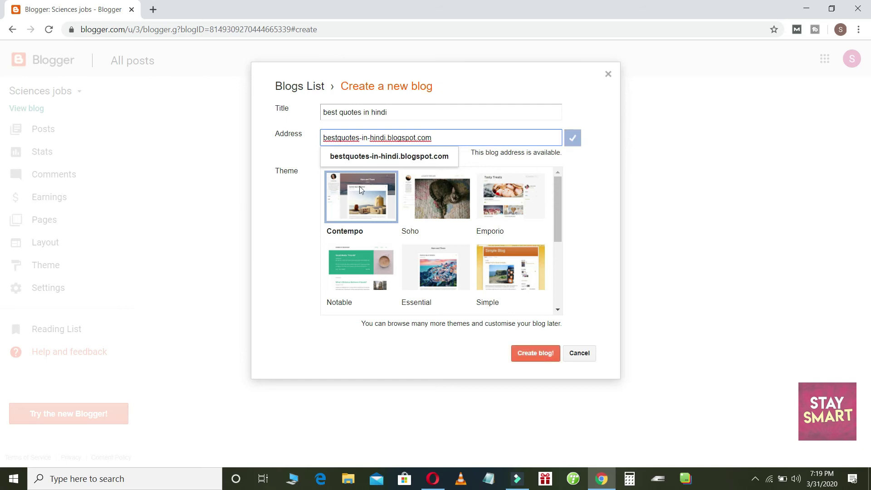
click(362, 141)
key(BackSpace)
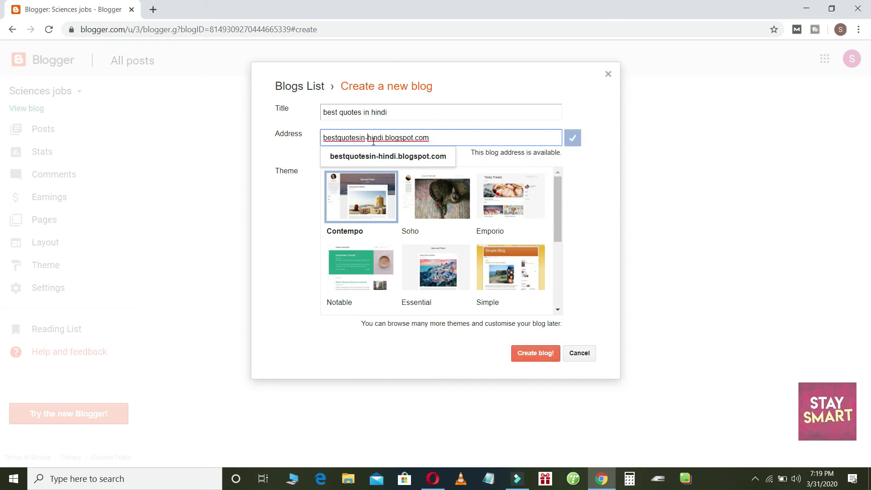
click(374, 142)
key(BackSpace)
text(i)
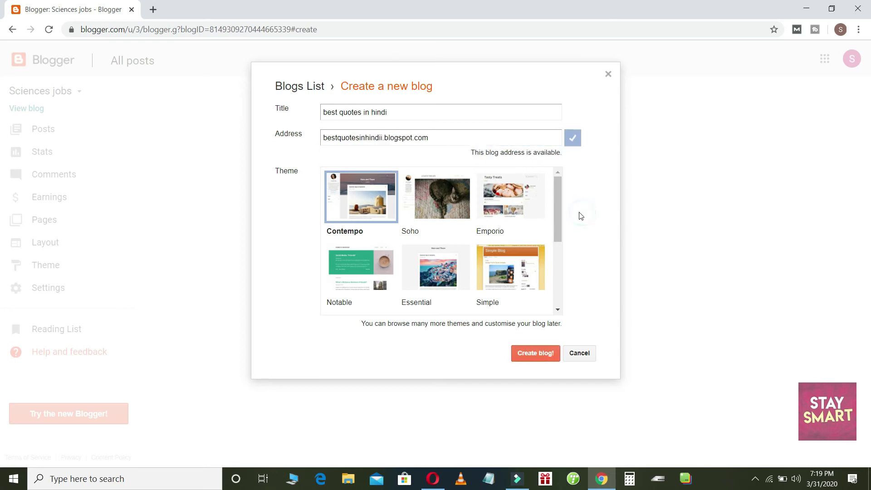
Create the blog with the Emporio theme and decline the Google Domains offer.
scroll(388, 232, down, 3)
scroll(389, 230, up, 3)
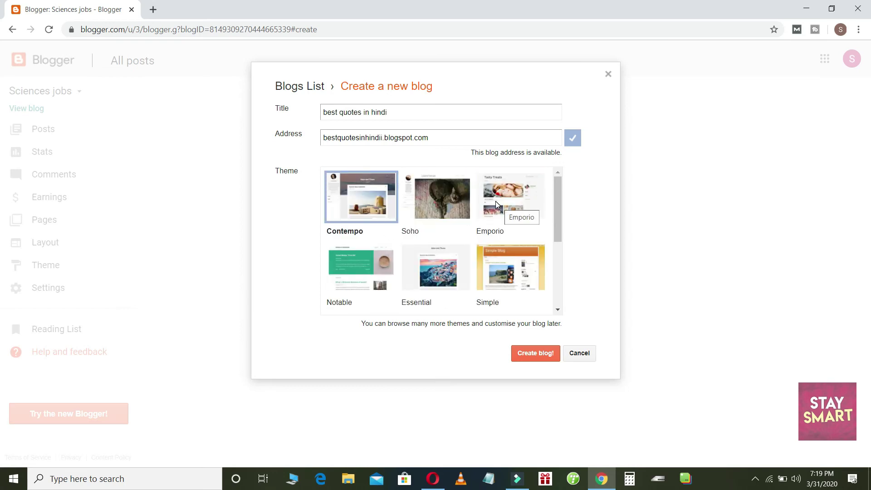
click(510, 210)
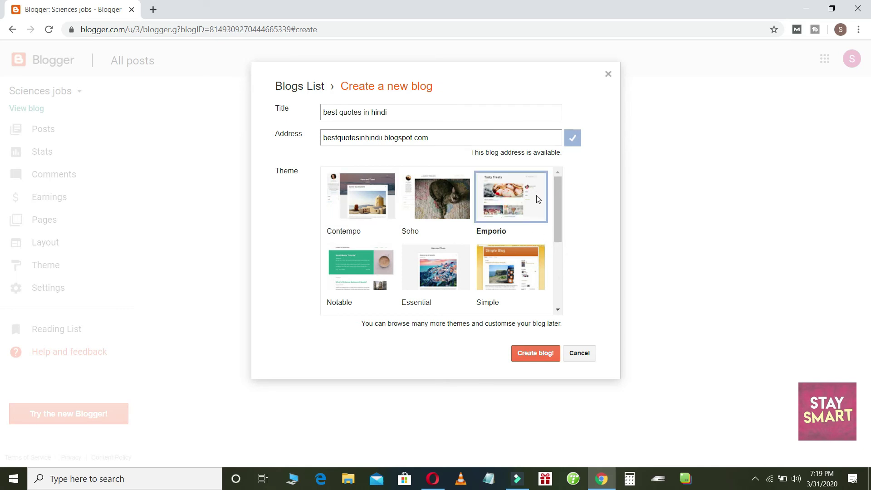
click(546, 354)
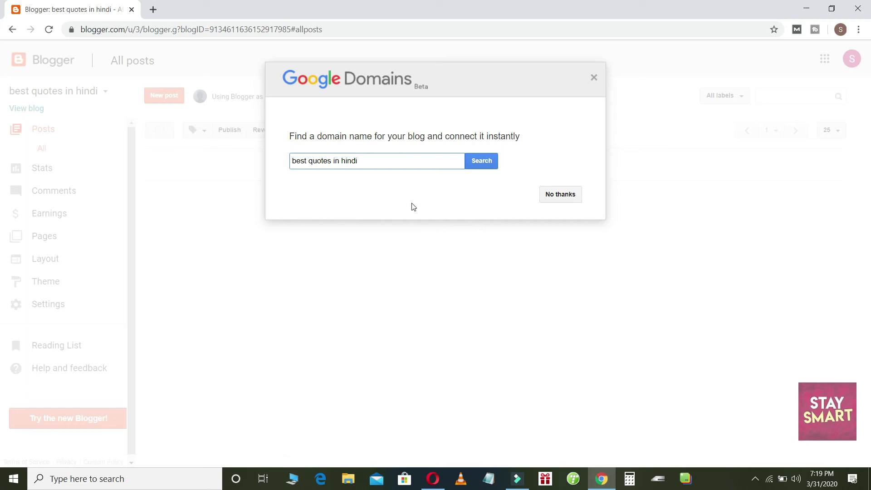
click(567, 201)
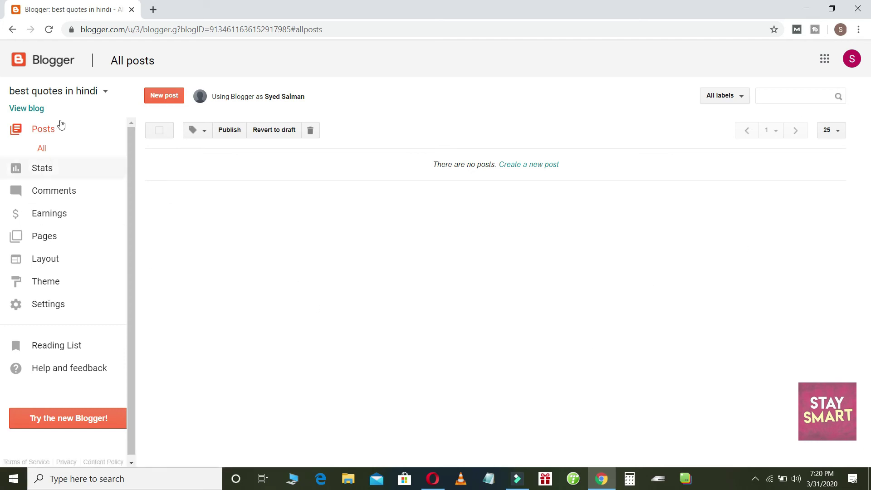
View the live blog in a separate tab, examine its title and blogspot.com address, and close it.
click(29, 111)
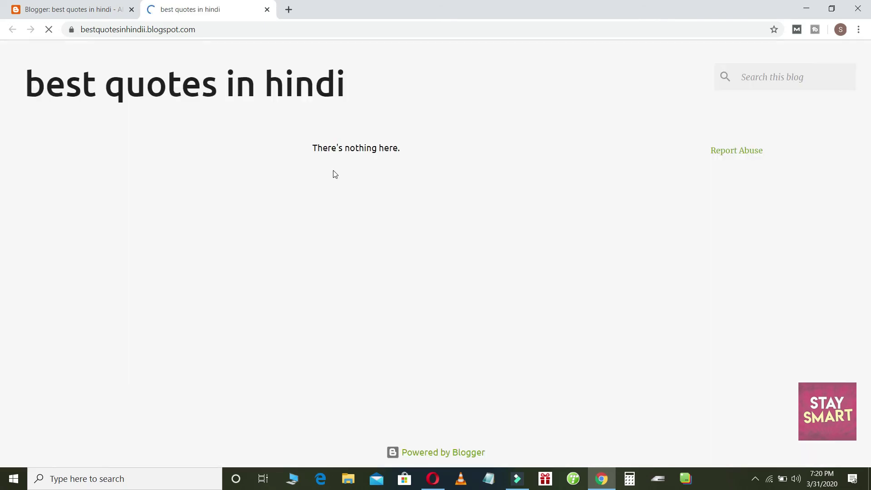
drag(25, 83, 383, 74)
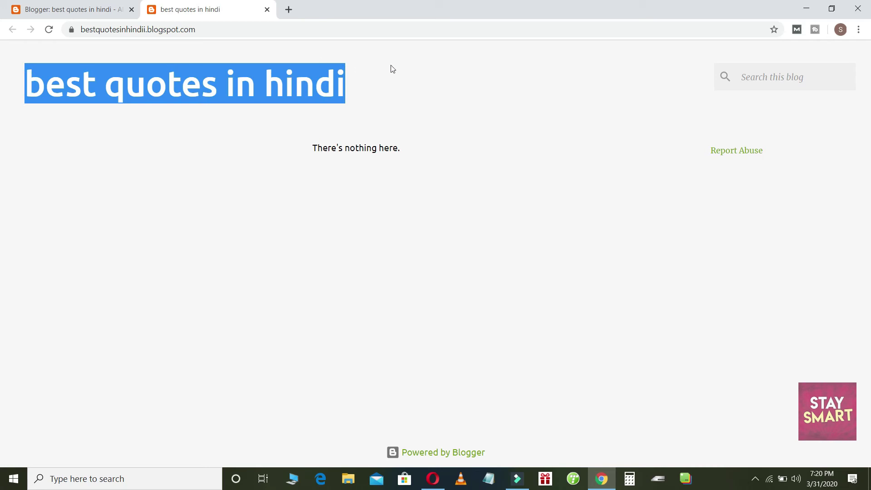
drag(81, 29, 221, 37)
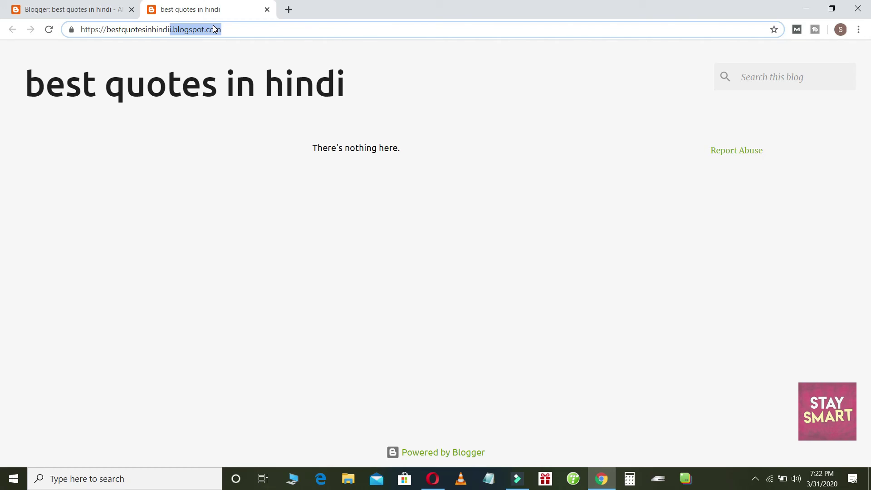
click(198, 50)
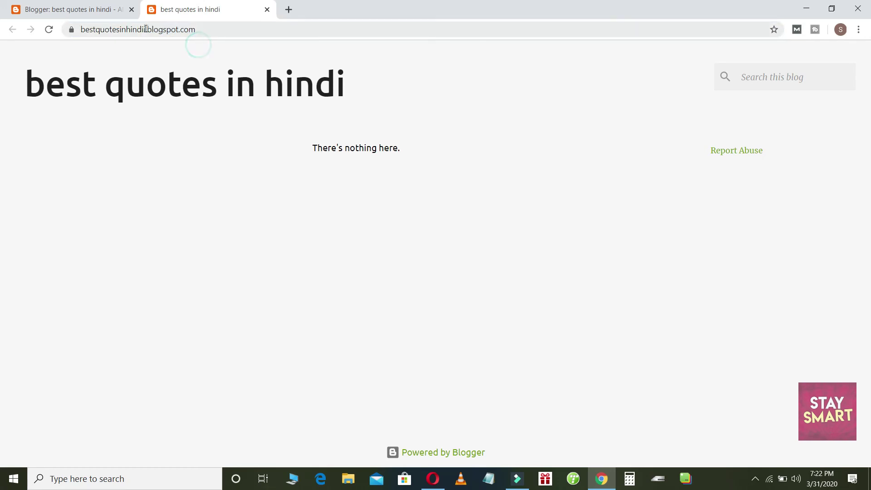
drag(79, 29, 151, 31)
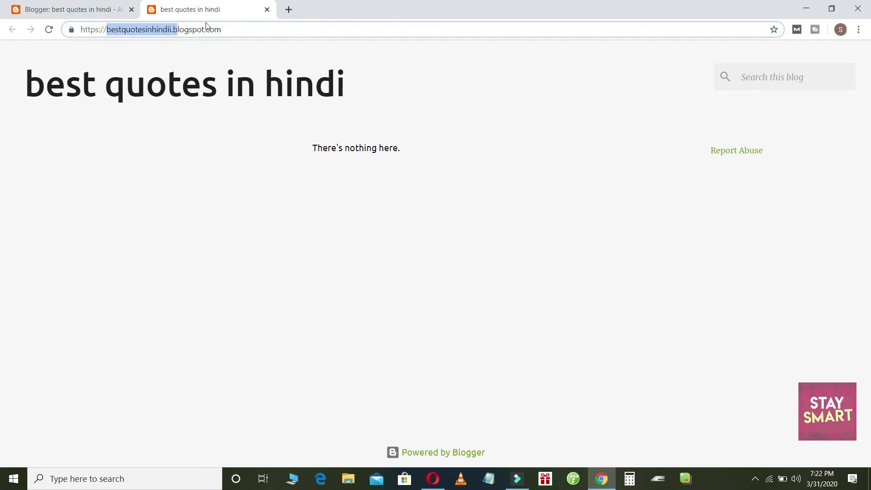
click(105, 46)
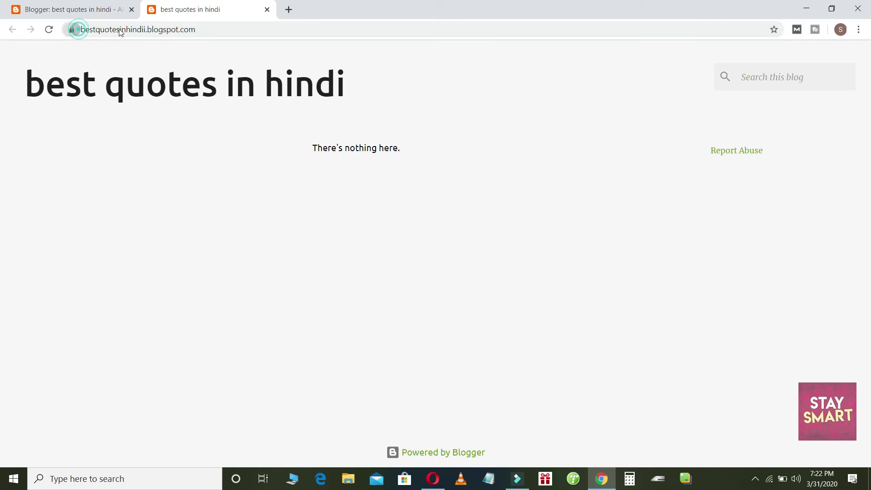
drag(82, 31, 196, 22)
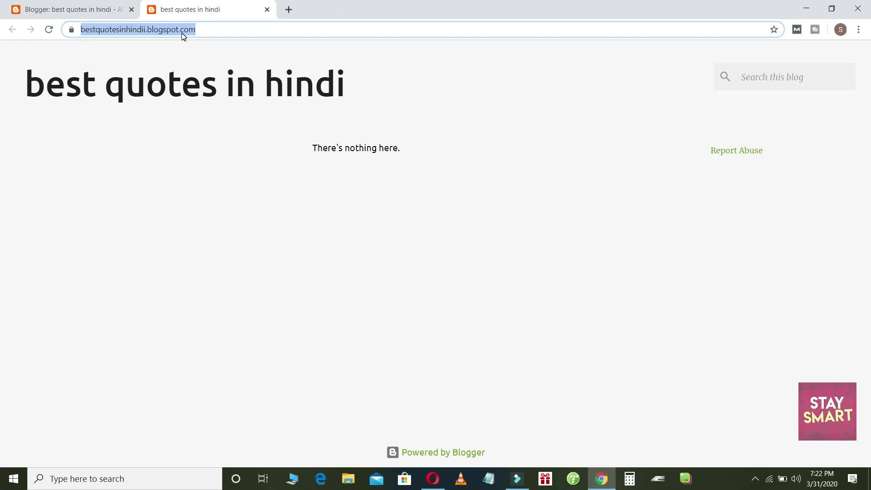
click(148, 52)
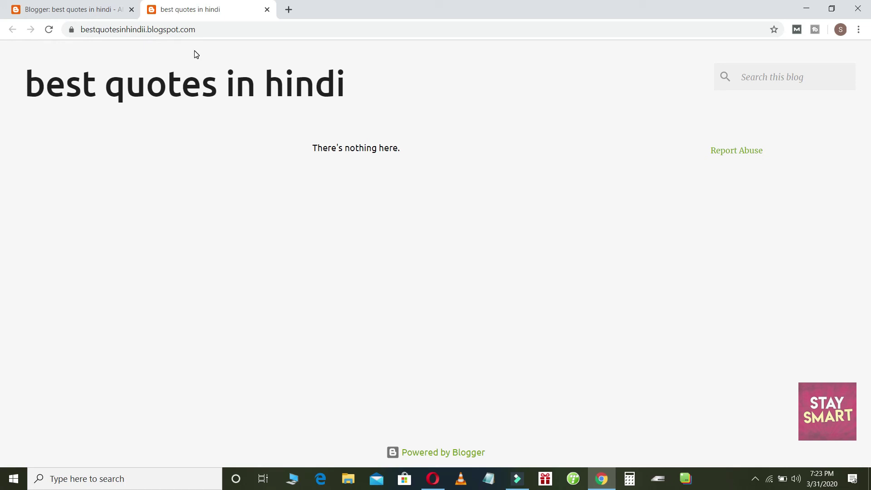
click(207, 28)
drag(206, 28, 145, 28)
click(226, 162)
key(ctrl+w)
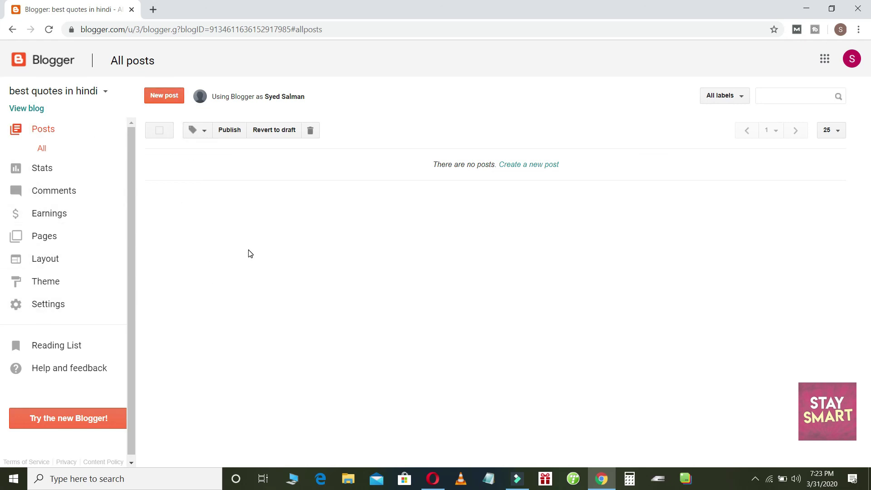
Check the blog's post list, view the live blog in a separate tab and return to the post list.
drag(432, 164, 498, 167)
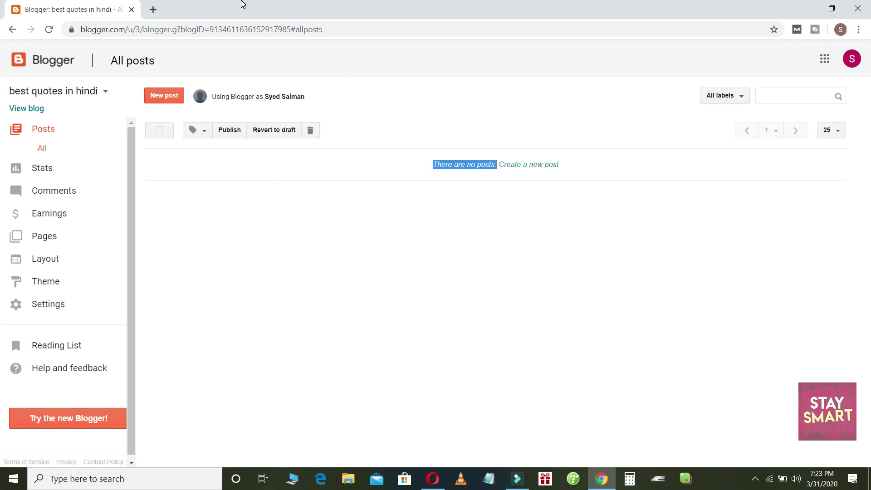
click(211, 243)
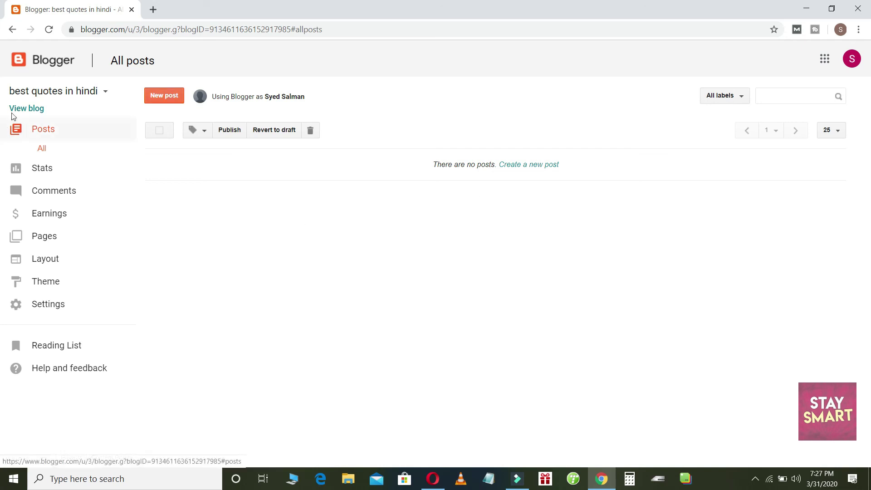
click(26, 109)
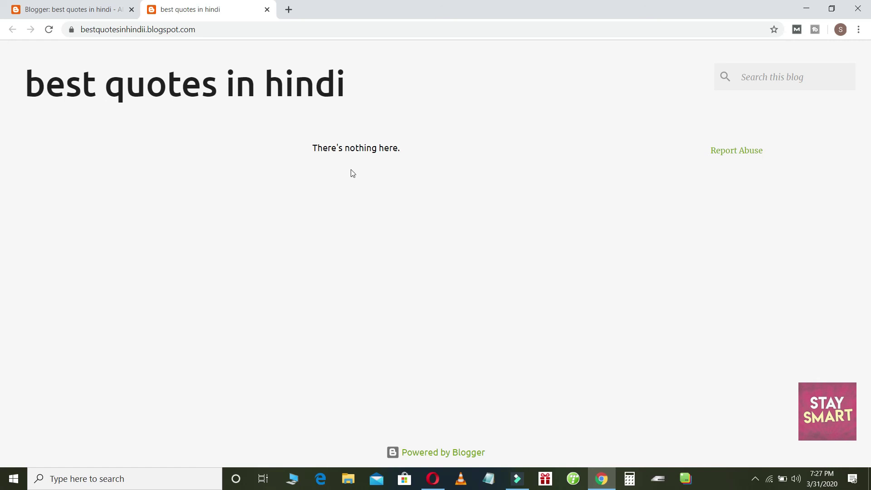
click(56, 6)
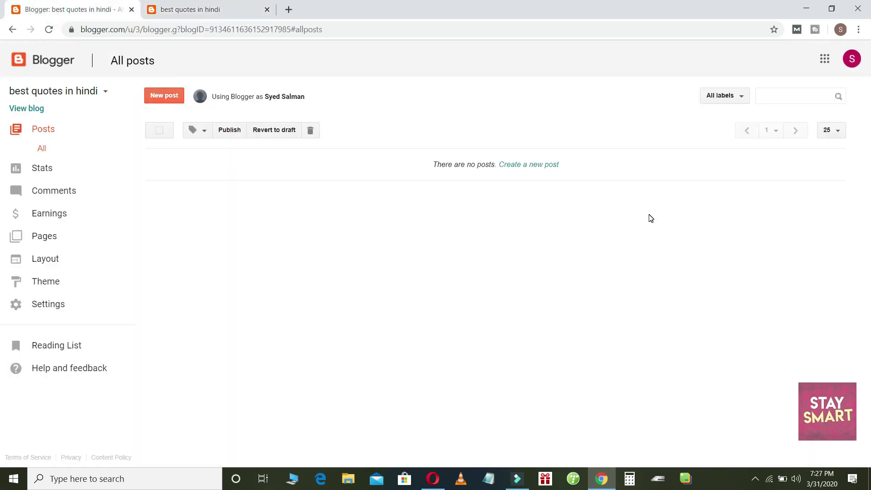